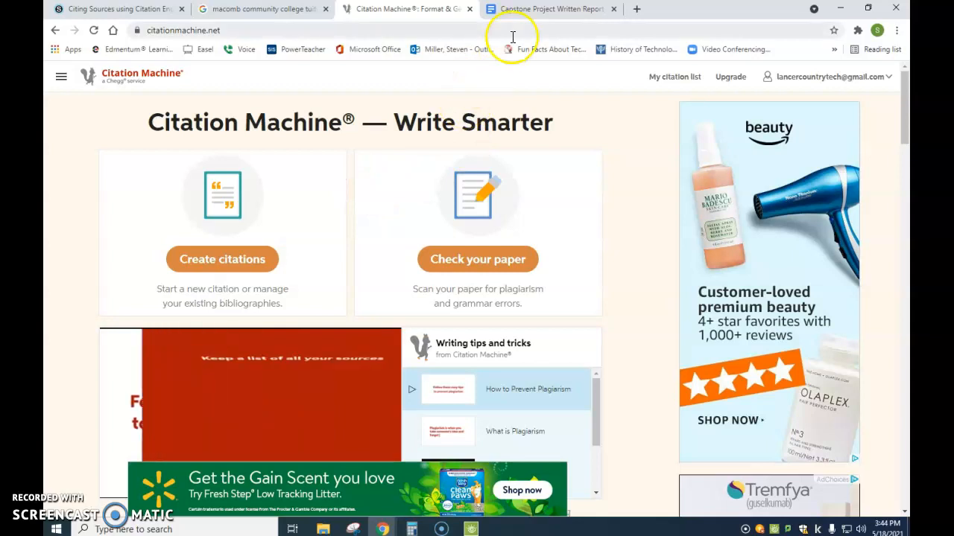
# - Switch to the Capstone report in Google Docs and review the section headings under Works Cited
pyautogui.click(546, 15)
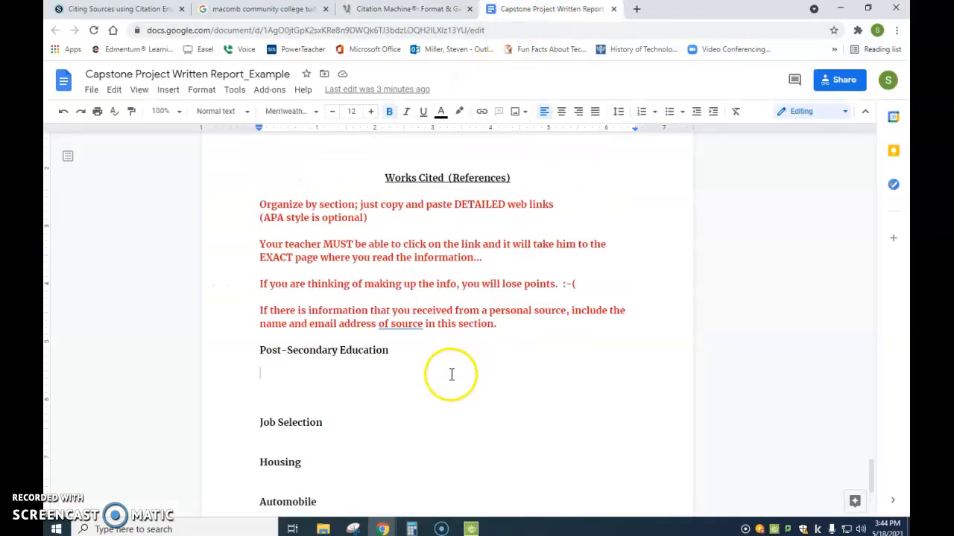
pyautogui.scroll(-3, 529, 298)
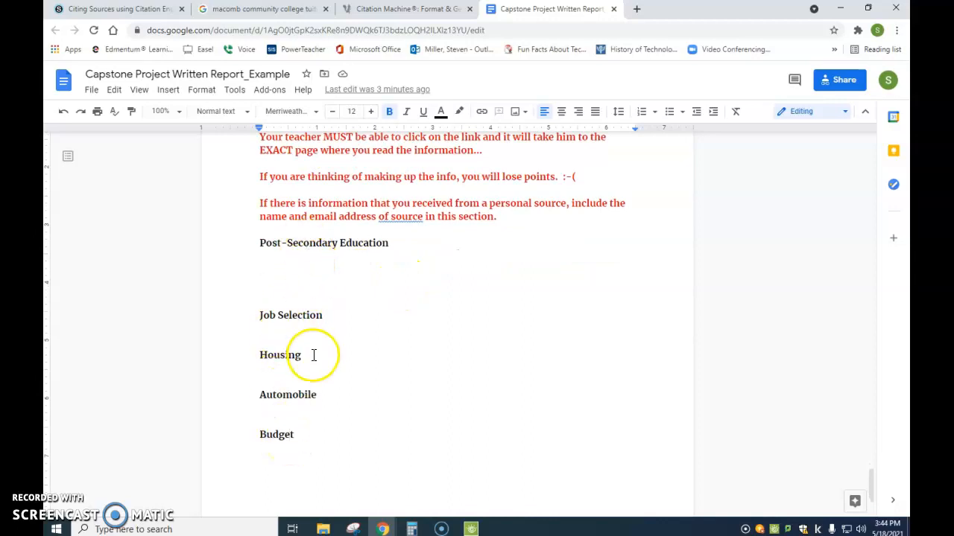
# - Open the Tuition, Fees & Payment page from the Macomb Community College tuition search results and copy its web address
pyautogui.click(242, 11)
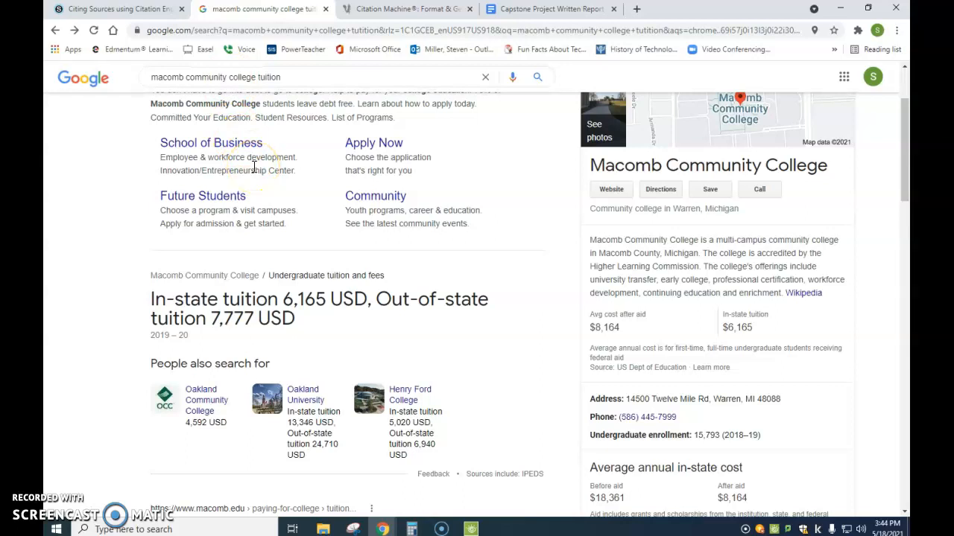
pyautogui.scroll(3, 254, 167)
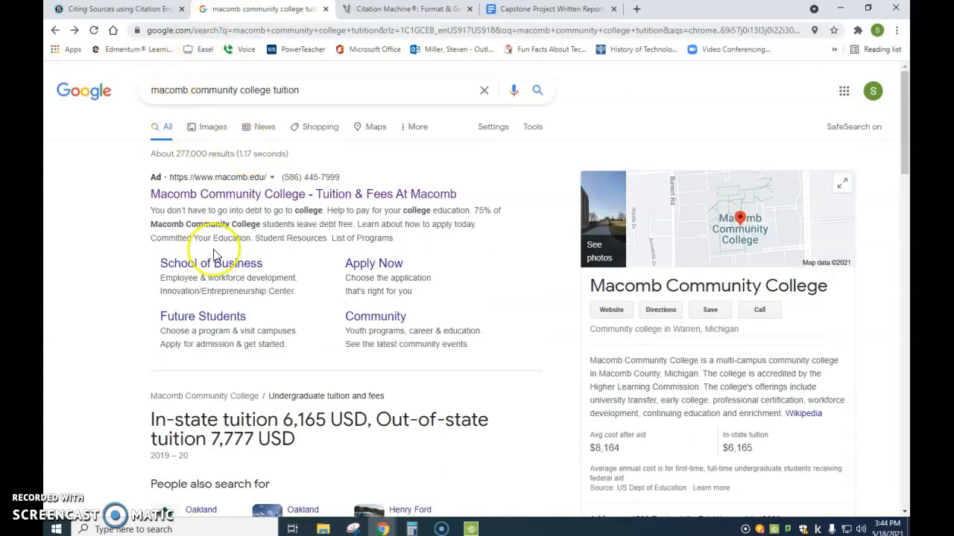
pyautogui.scroll(-1, 251, 339)
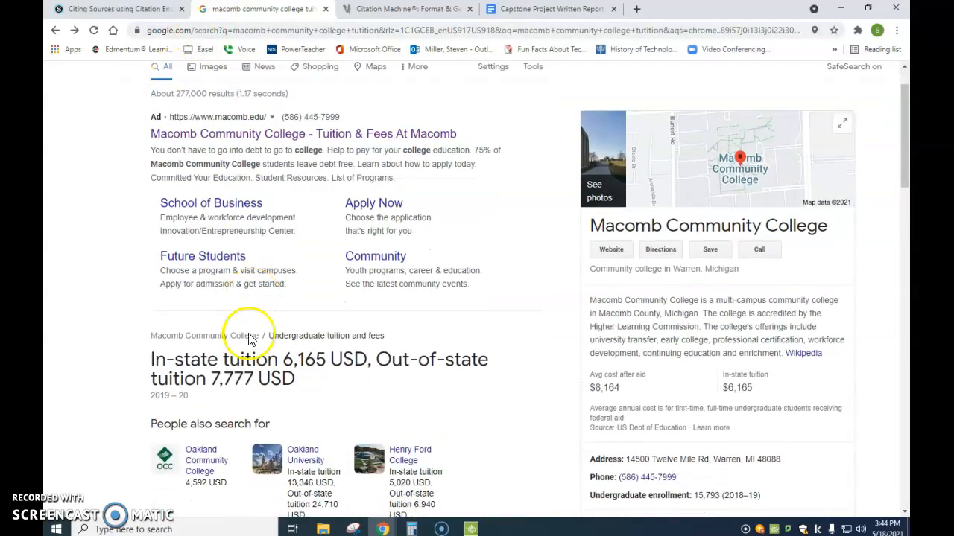
pyautogui.click(237, 30)
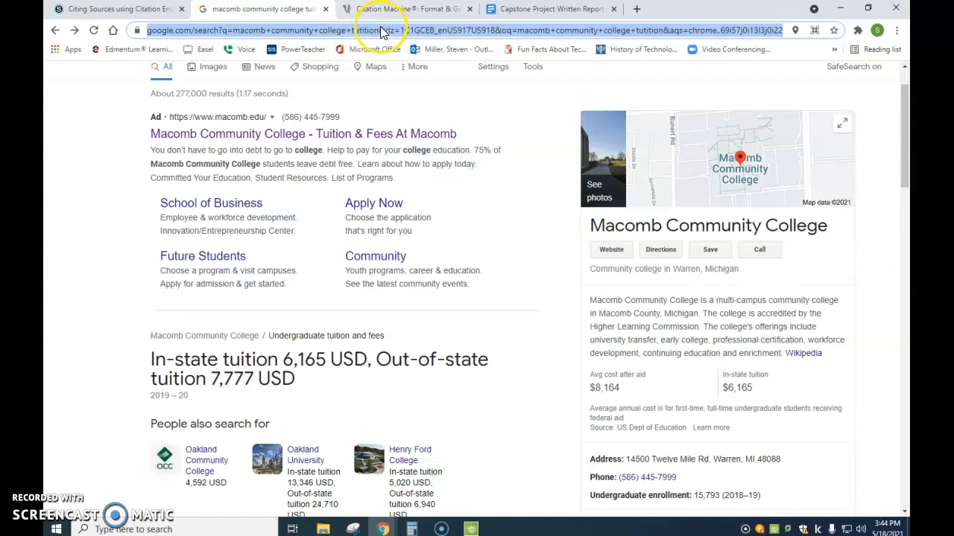
pyautogui.scroll(-3, 310, 278)
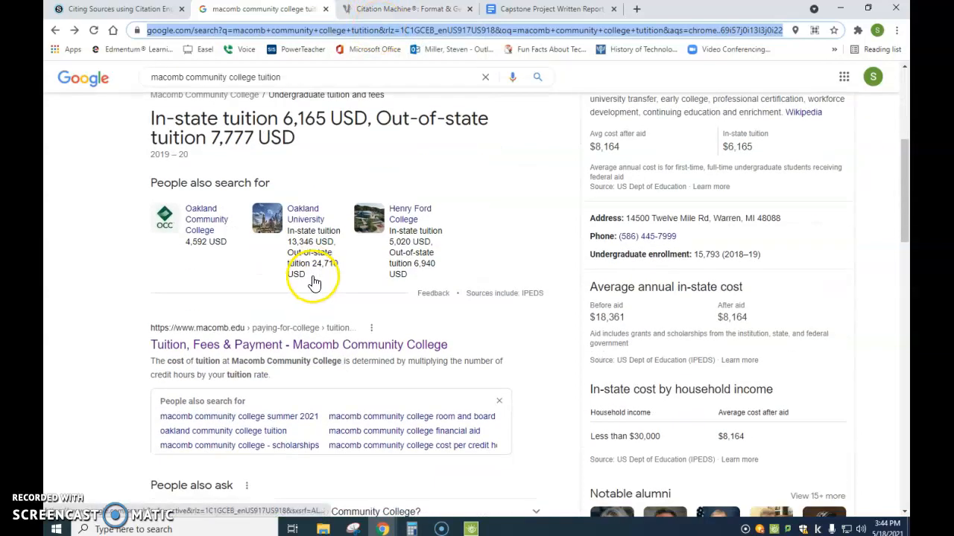
pyautogui.click(337, 347)
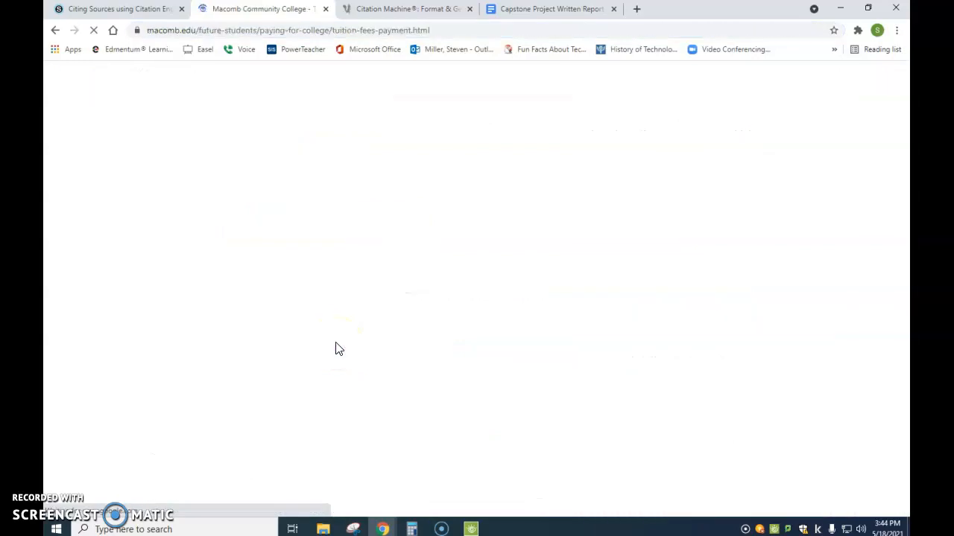
pyautogui.click(238, 30)
pyautogui.hotkey('ctrl', 'c')
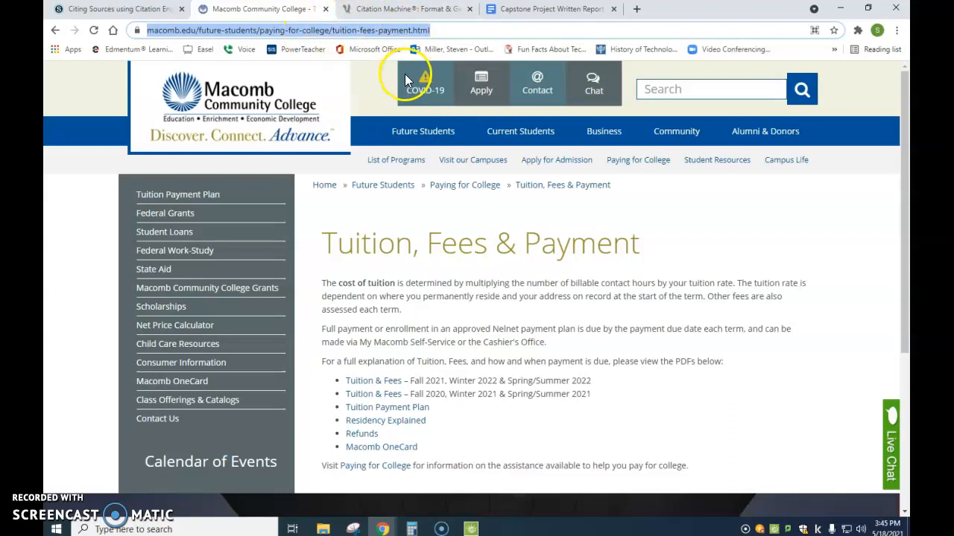
# - Switch to Citation Machine and start a new citation with Website as the source type
pyautogui.click(391, 9)
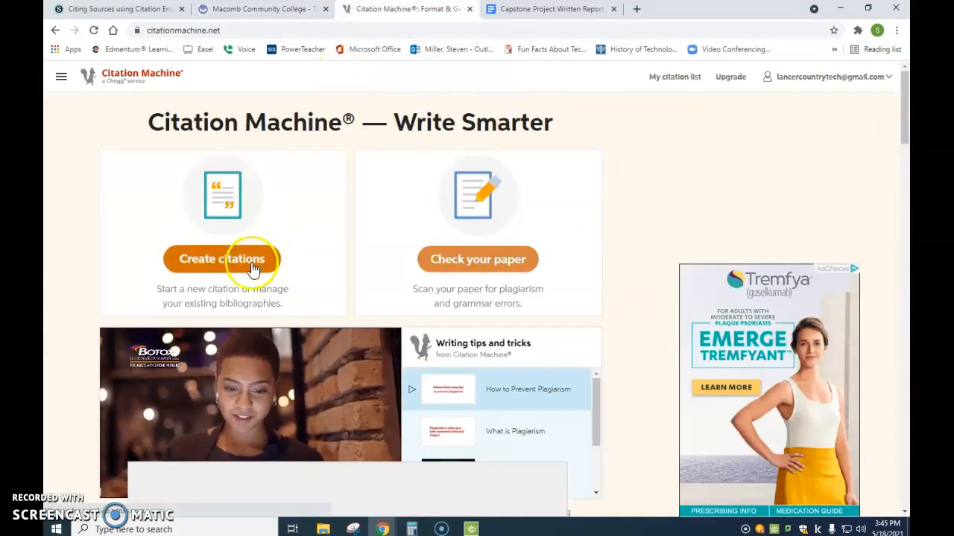
pyautogui.click(117, 255)
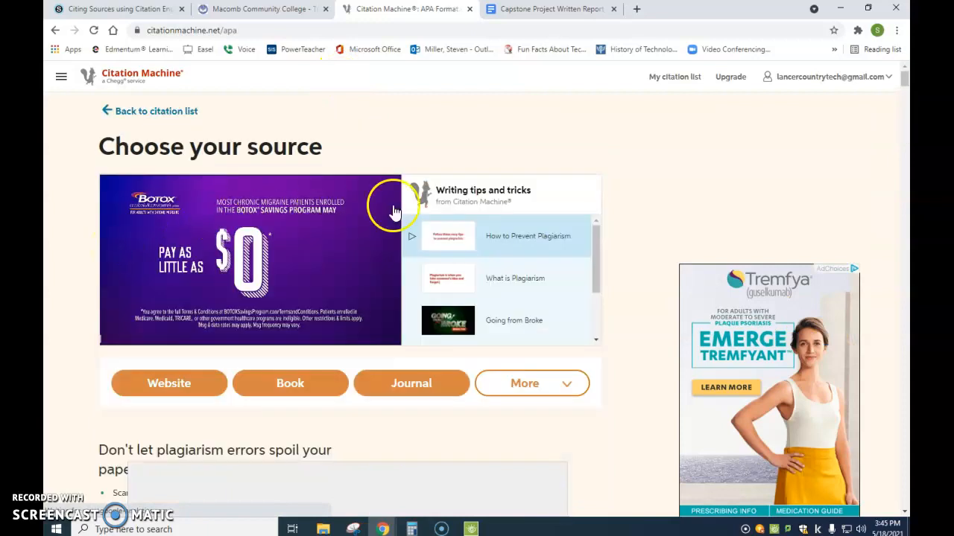
pyautogui.scroll(-1, 599, 317)
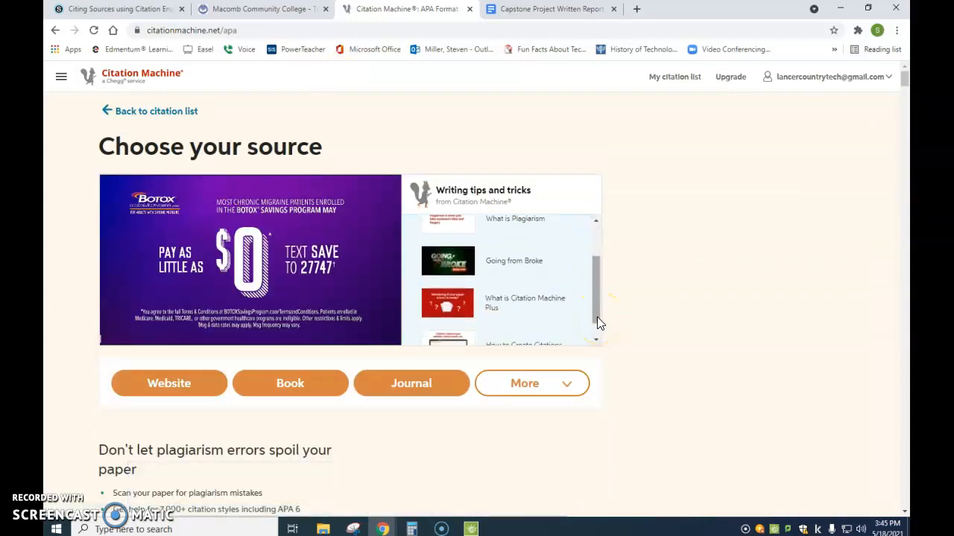
pyautogui.scroll(-1, 632, 406)
pyautogui.scroll(-1, 437, 308)
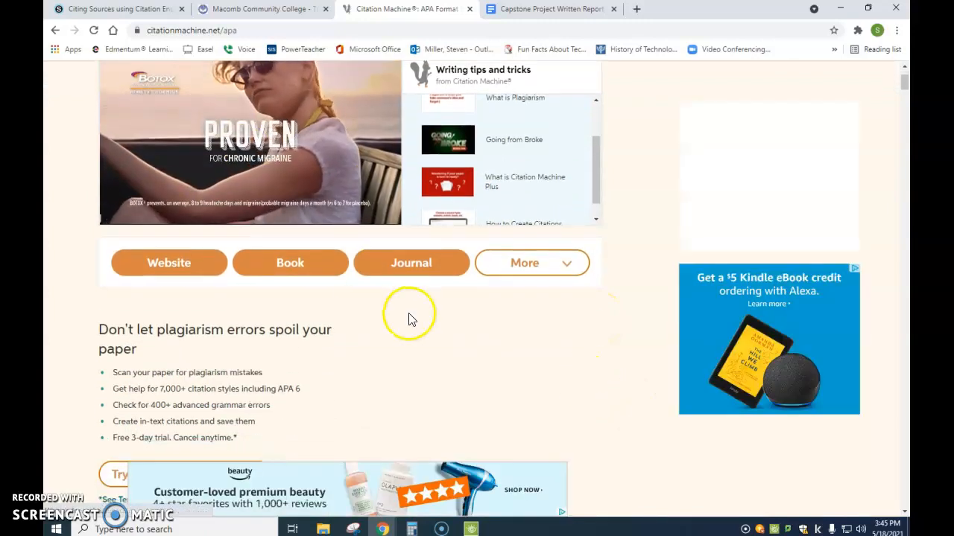
pyautogui.click(157, 266)
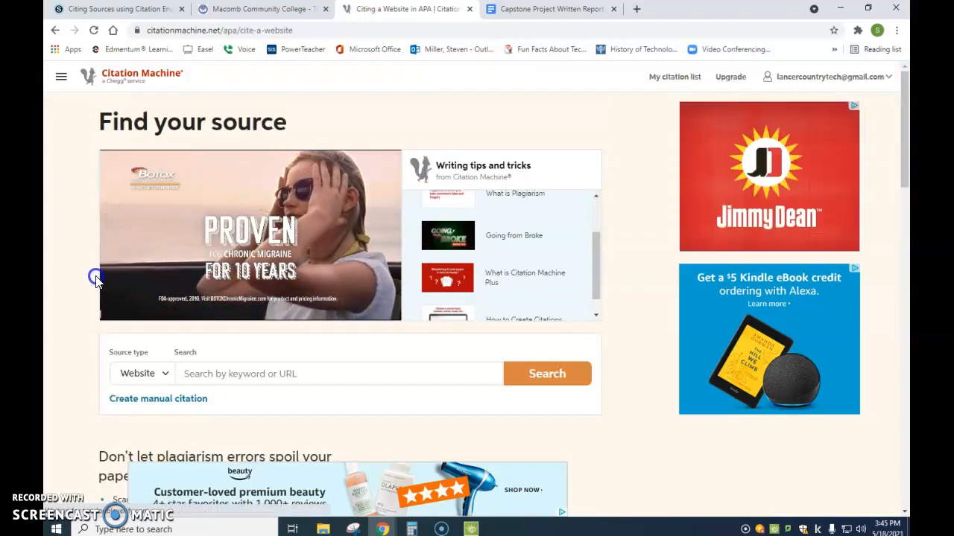
# - Search for the source by the copied Macomb tuition page URL and cite the Tuition, Fees & Payment result
pyautogui.click(247, 379)
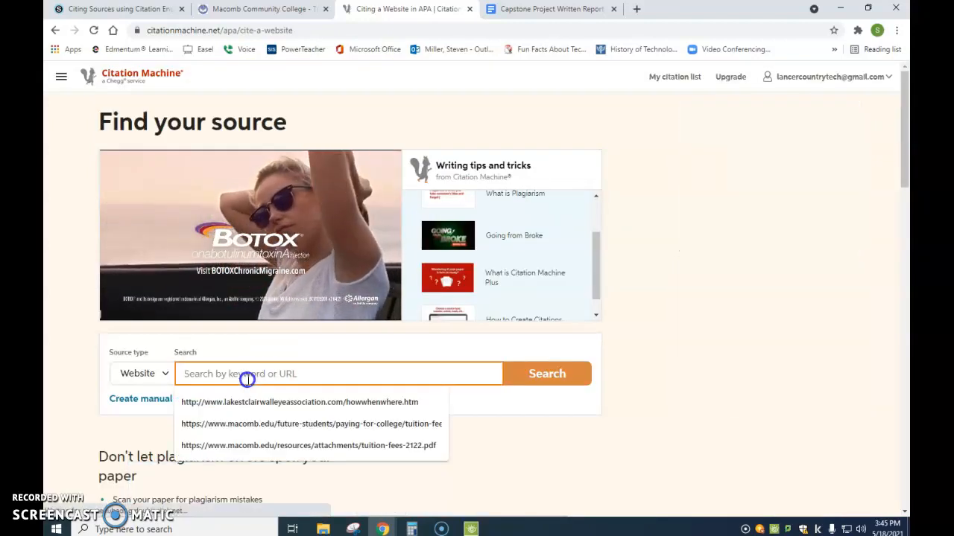
pyautogui.hotkey('ctrl', 'v')
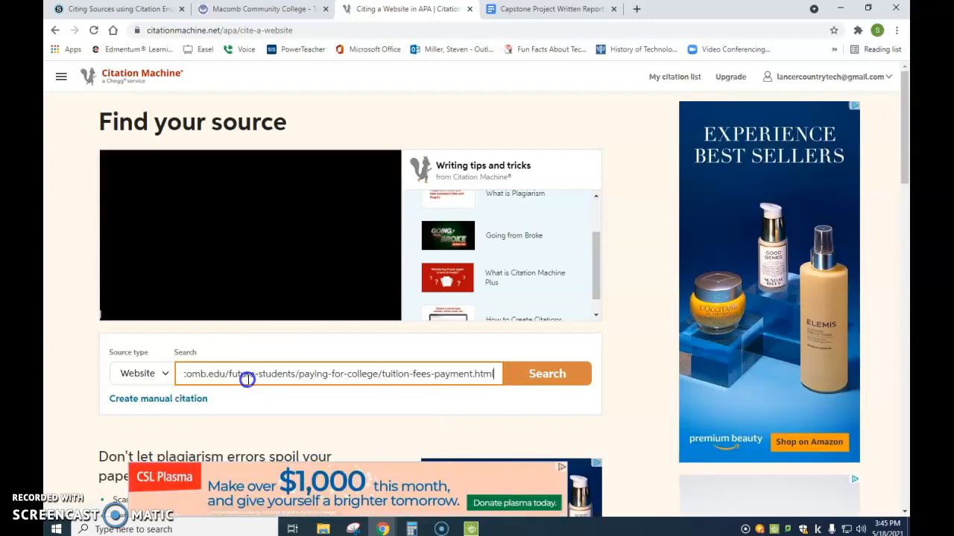
pyautogui.click(558, 378)
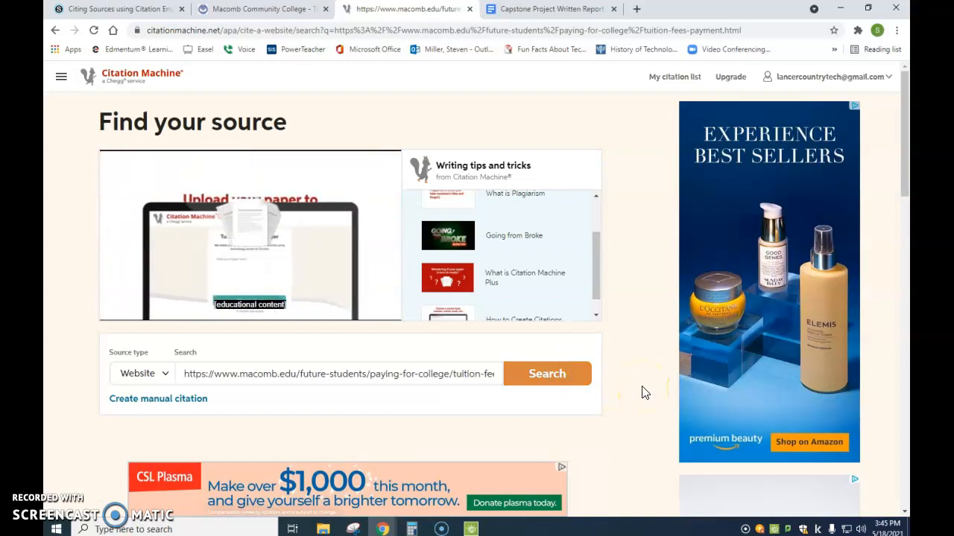
pyautogui.scroll(-3, 644, 392)
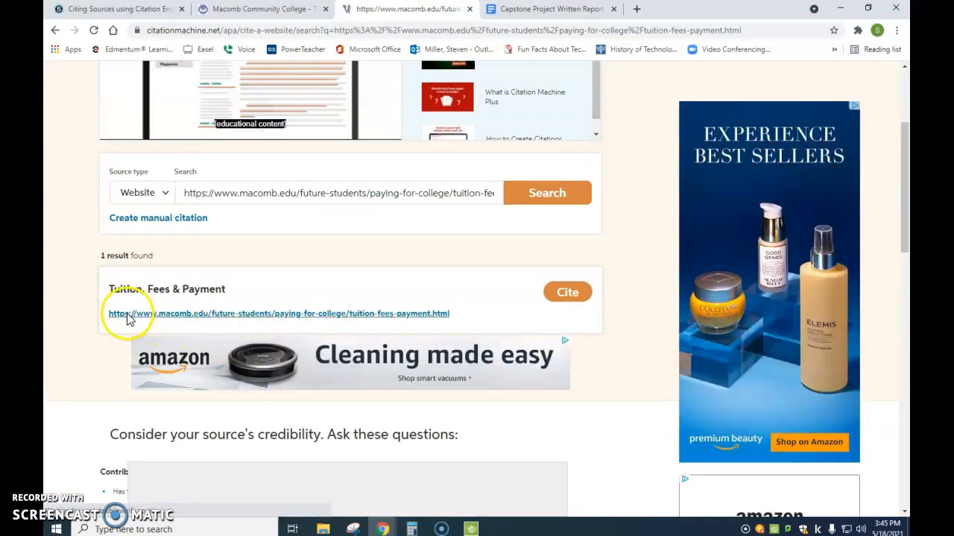
pyautogui.click(566, 293)
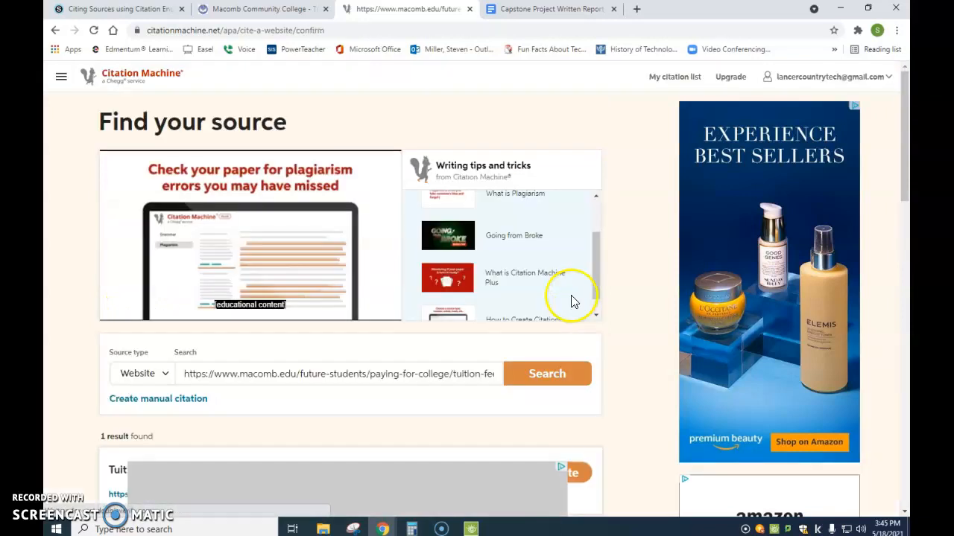
# - Review the information found for the source and continue to the citation form
pyautogui.scroll(-1, 599, 320)
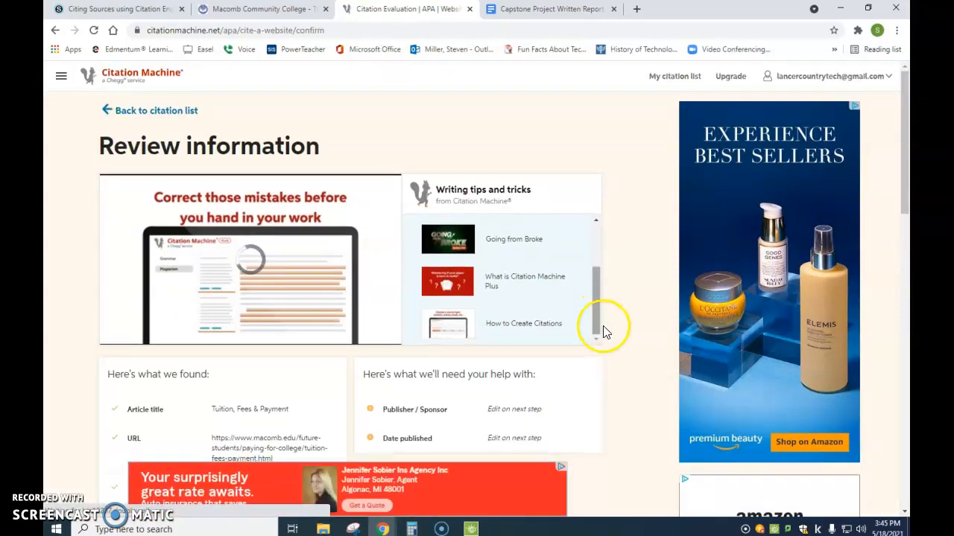
pyautogui.scroll(-2, 605, 339)
pyautogui.scroll(-1, 608, 347)
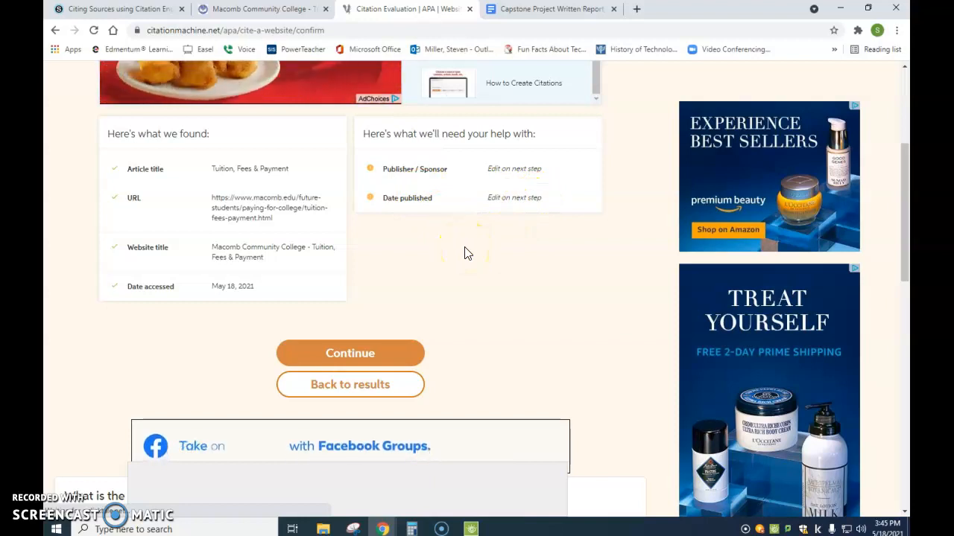
pyautogui.click(358, 358)
# - Check the prefilled article title, publication details and access date, and complete the website citation
pyautogui.scroll(-3, 565, 396)
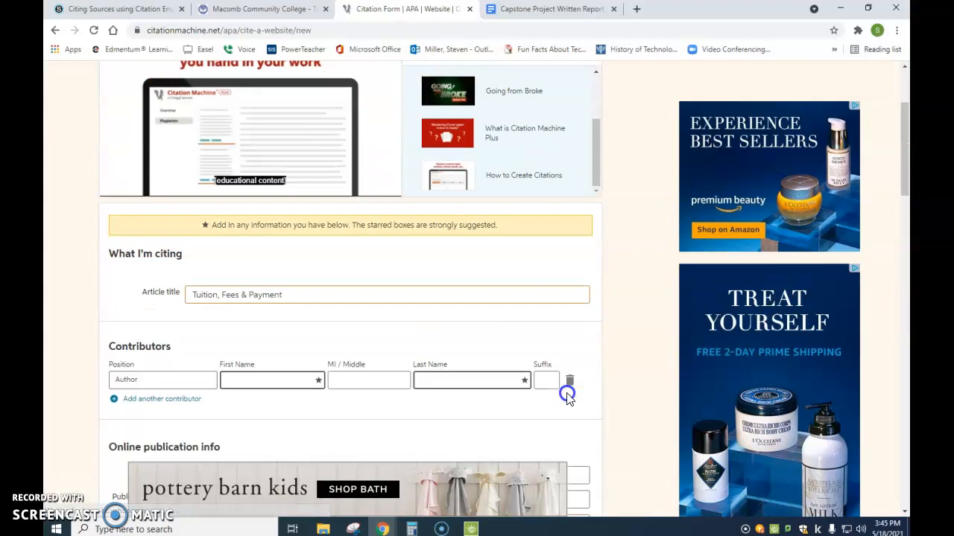
pyautogui.scroll(-3, 588, 382)
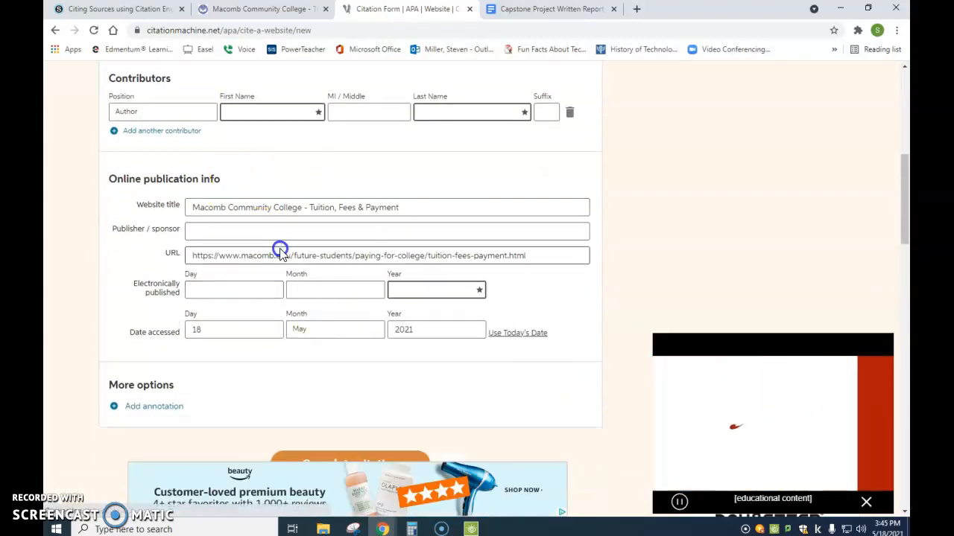
pyautogui.scroll(-2, 276, 248)
pyautogui.click(378, 343)
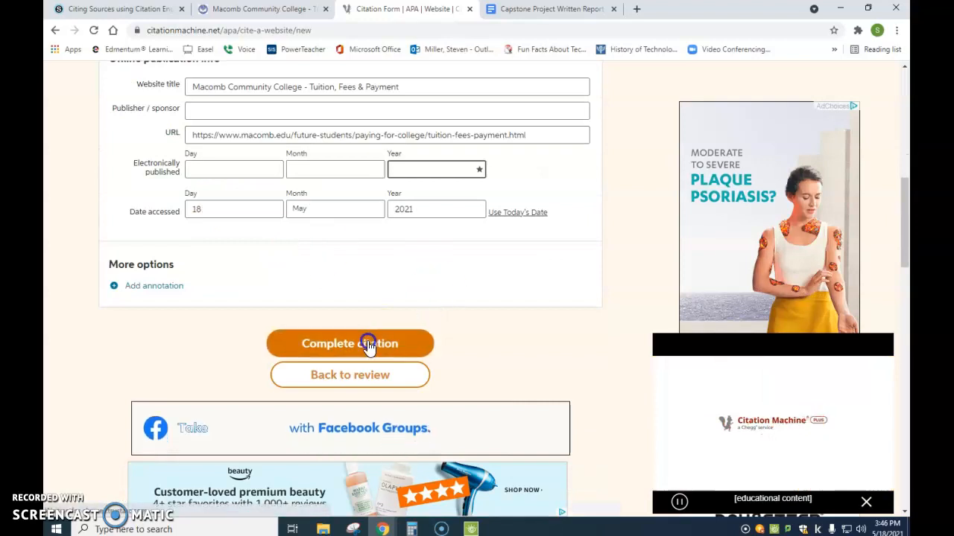
pyautogui.scroll(1, 320, 214)
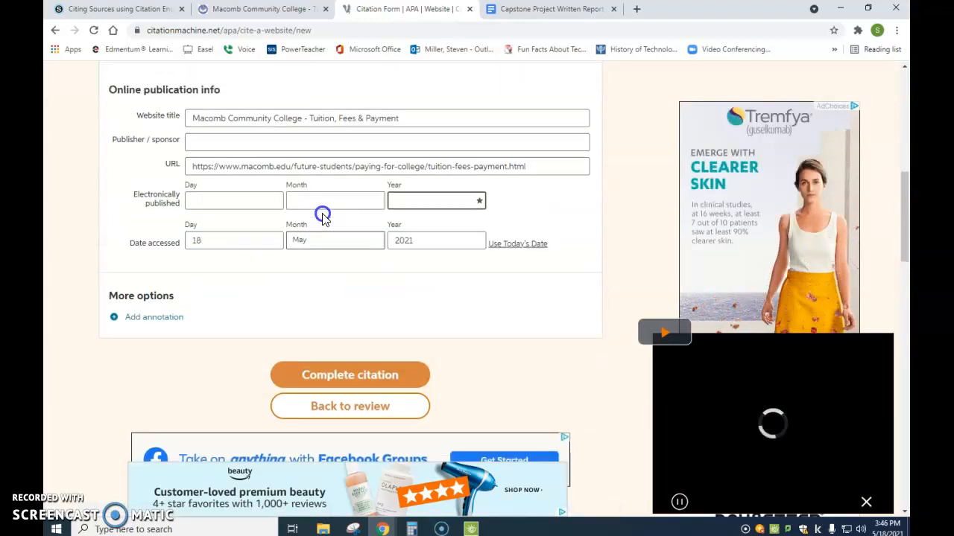
pyautogui.click(376, 407)
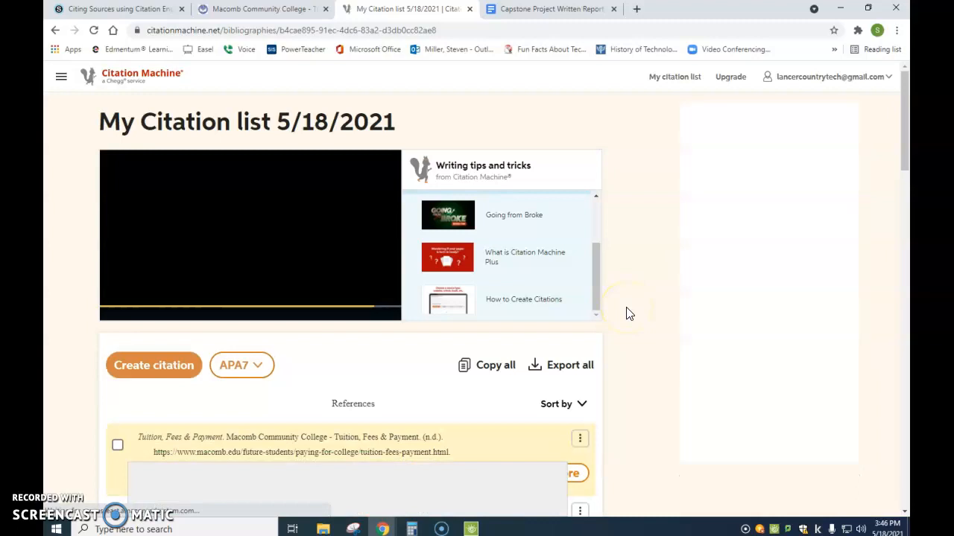
# - Copy the highlighted Tuition, Fees & Payment citation from the reference list and dismiss the paper-check prompts
pyautogui.scroll(-2, 628, 314)
pyautogui.moveTo(181, 316)
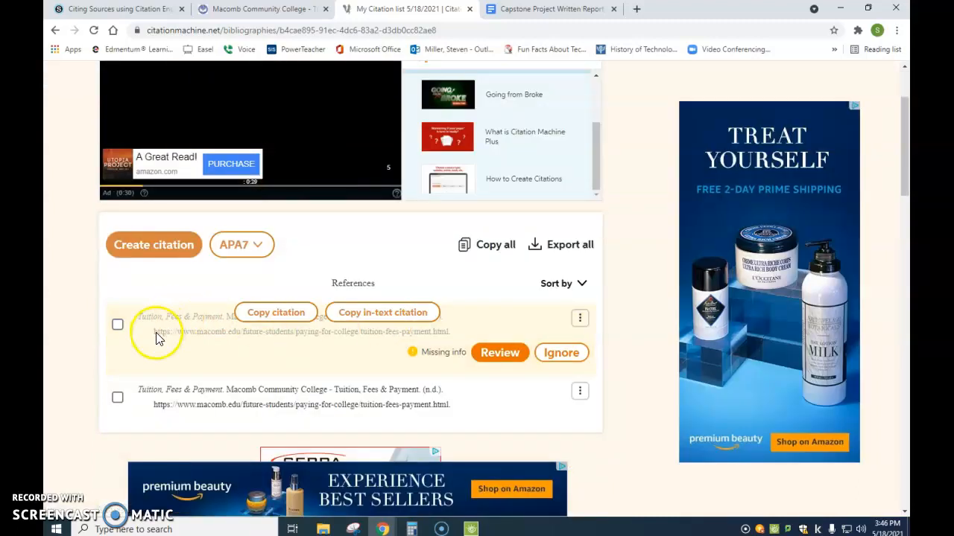
pyautogui.click(293, 315)
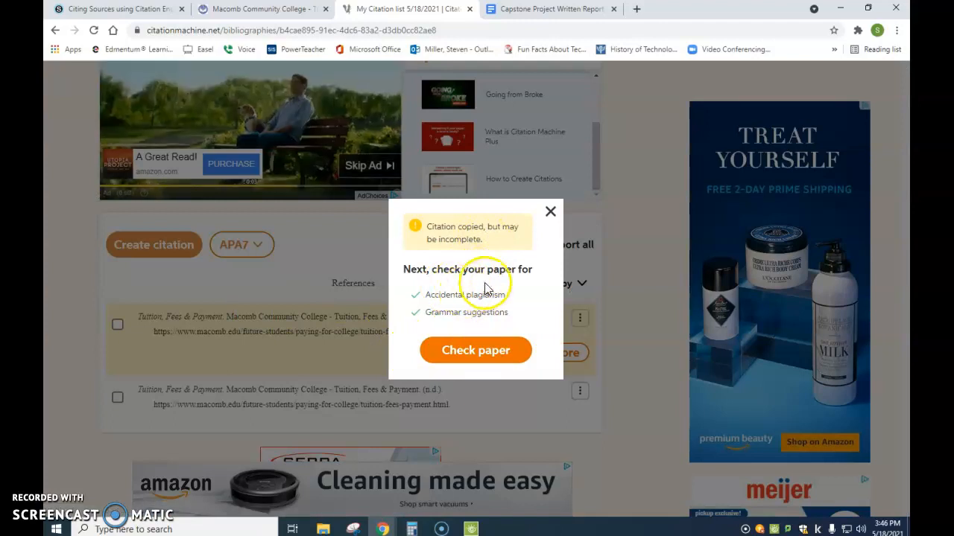
pyautogui.click(550, 213)
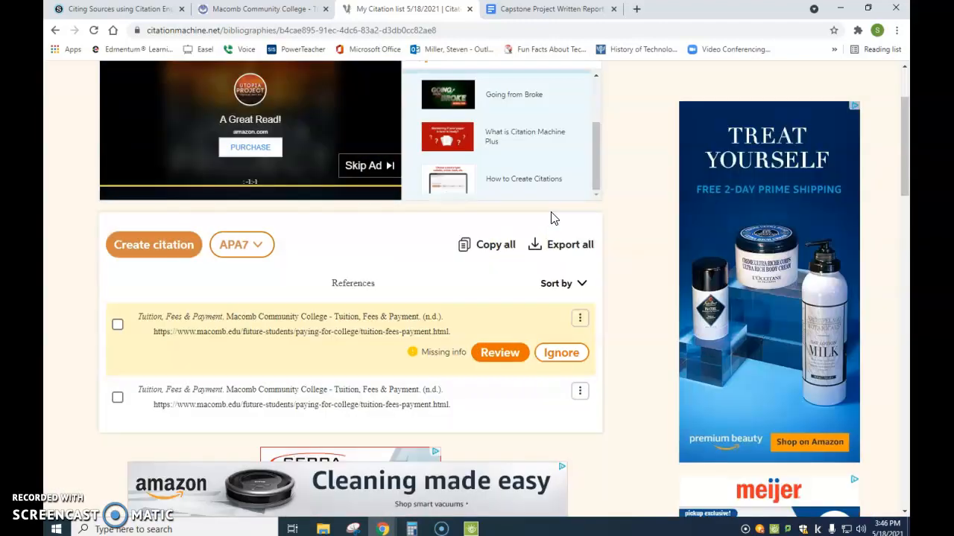
pyautogui.moveTo(301, 317)
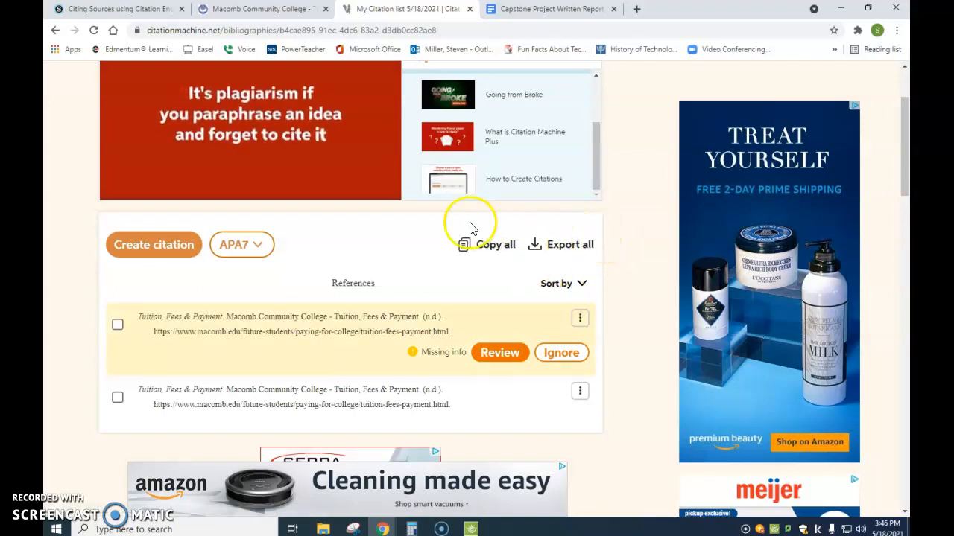
pyautogui.moveTo(456, 333)
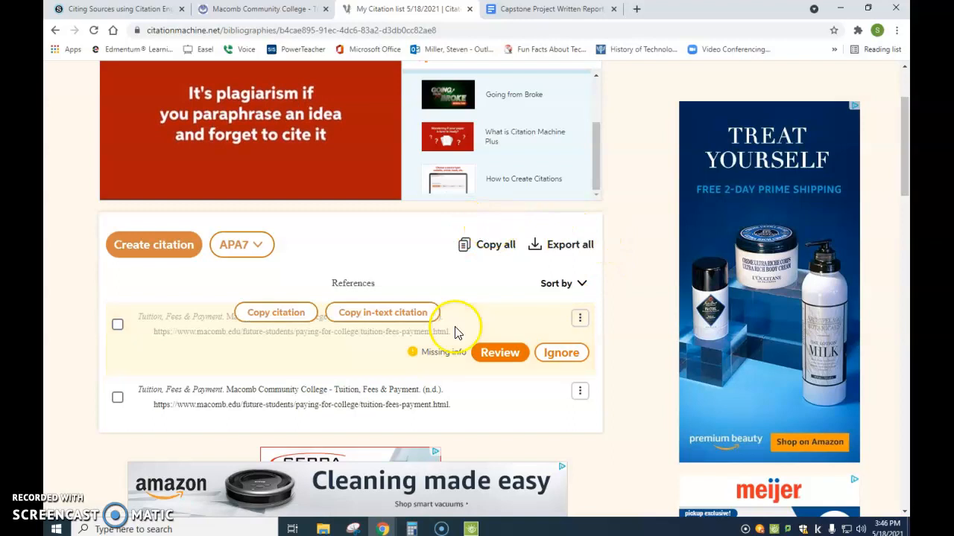
pyautogui.click(286, 314)
pyautogui.click(547, 216)
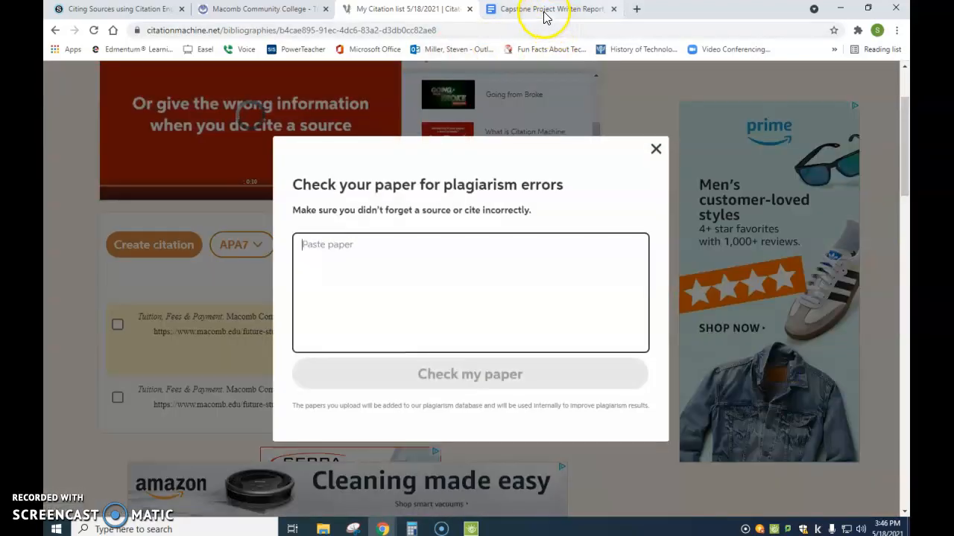
pyautogui.click(656, 149)
# - Paste the copied citation under the Post-Secondary Education heading in the Capstone report's Works Cited section
pyautogui.click(539, 10)
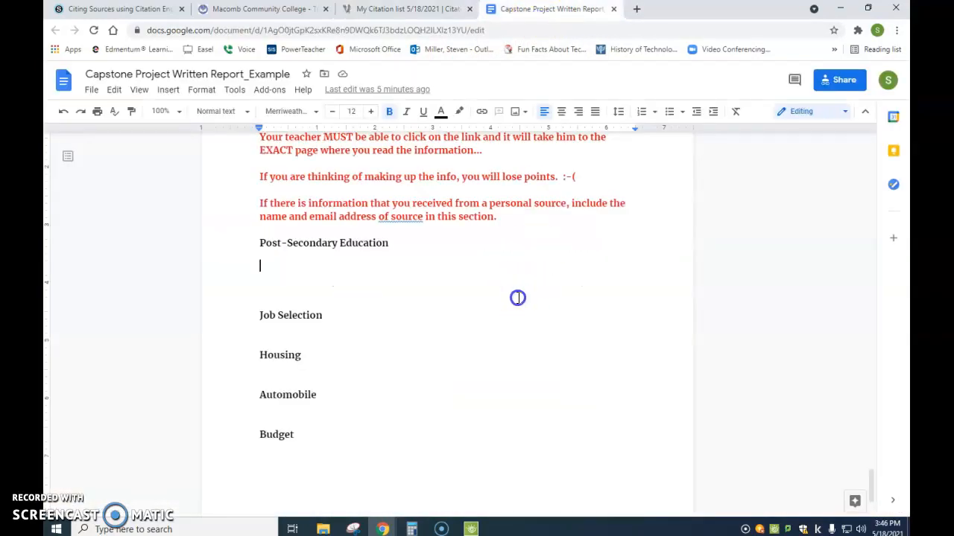
pyautogui.rightClick(297, 265)
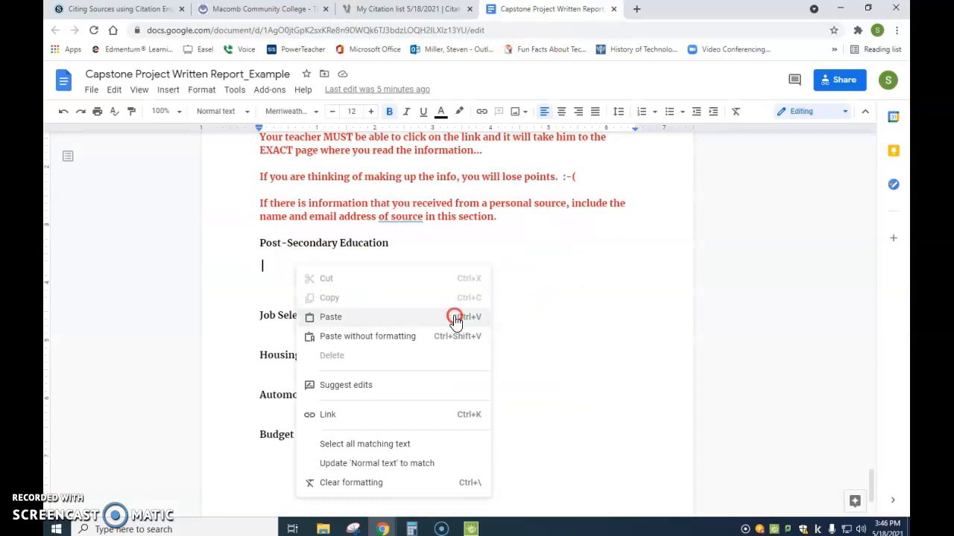
pyautogui.click(330, 317)
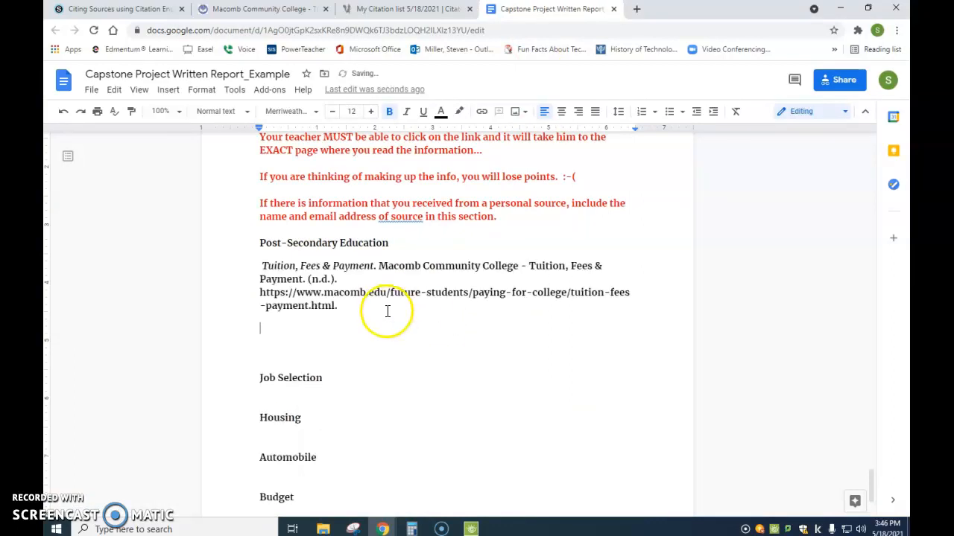
# - Remove the bold formatting from the pasted Tuition, Fees & Payment citation and add a line break after its URL to make it a link
pyautogui.moveTo(344, 305); pyautogui.dragTo(260, 272)
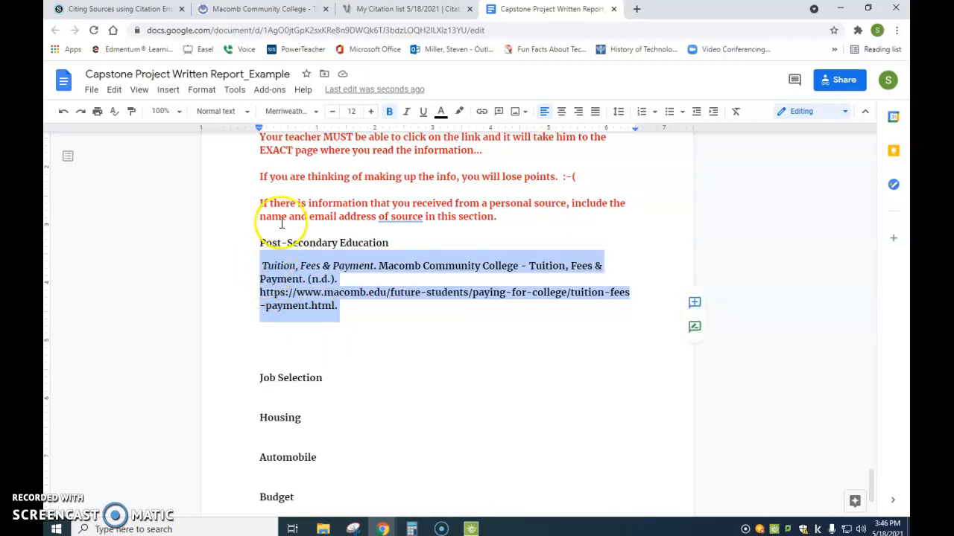
pyautogui.click(389, 112)
pyautogui.click(338, 319)
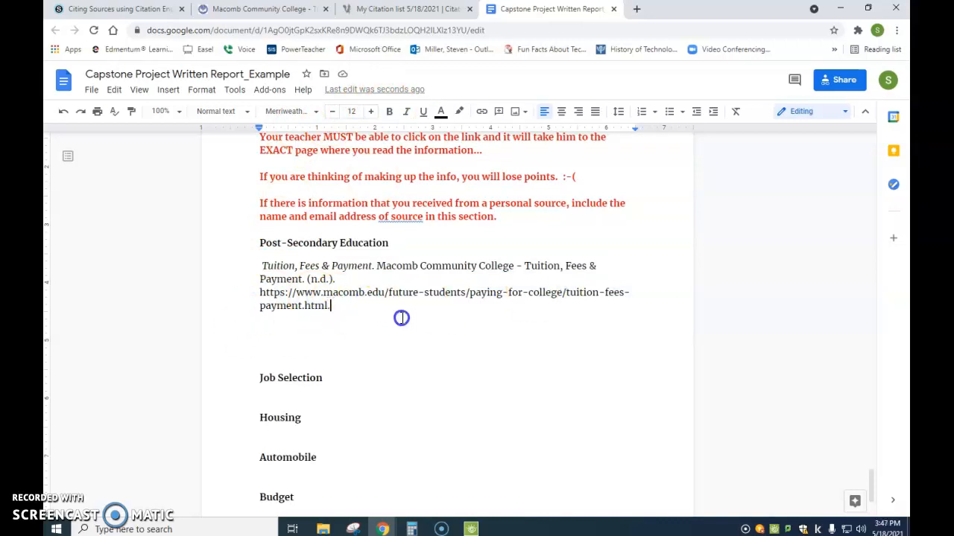
pyautogui.press('Return')
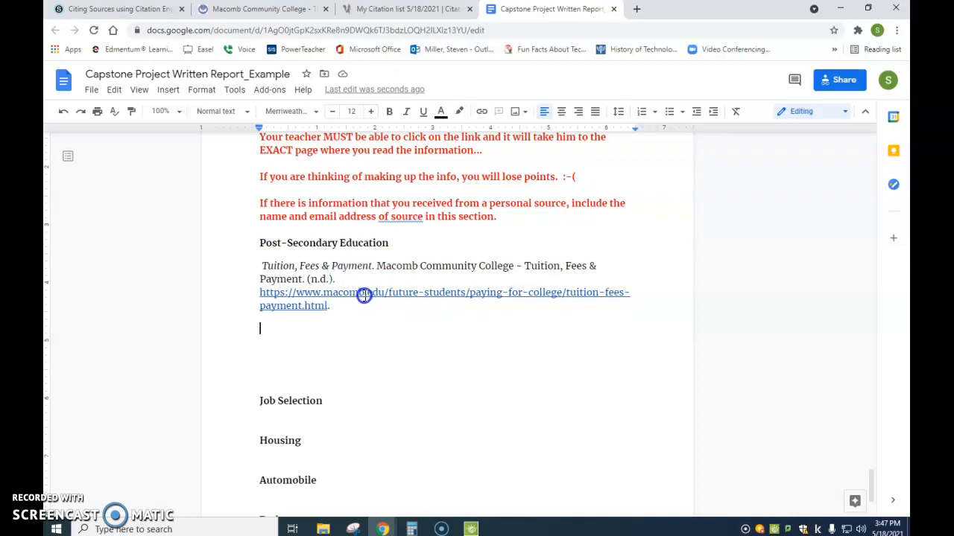
# - Switch back to the Citation Machine citation list and start creating another APA7 citation
pyautogui.click(422, 8)
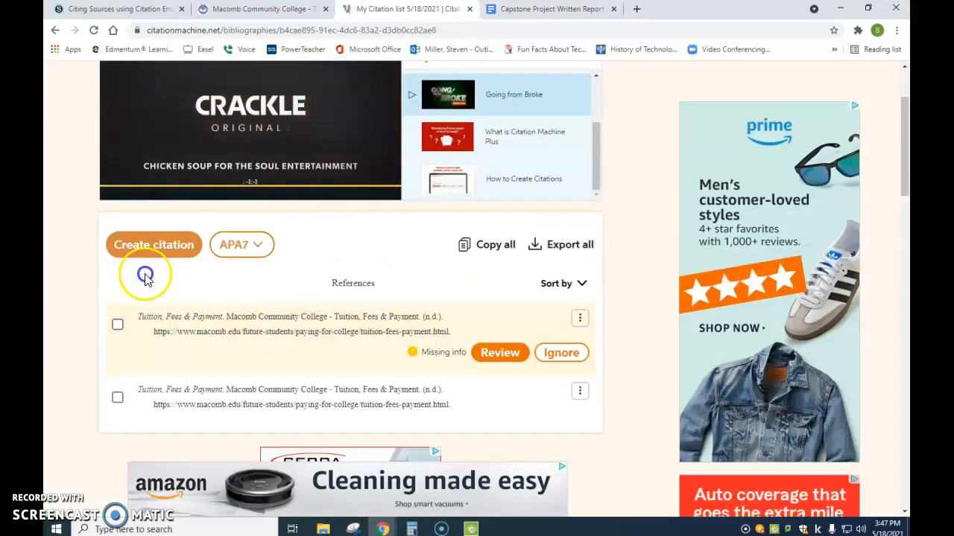
pyautogui.scroll(2, 73, 256)
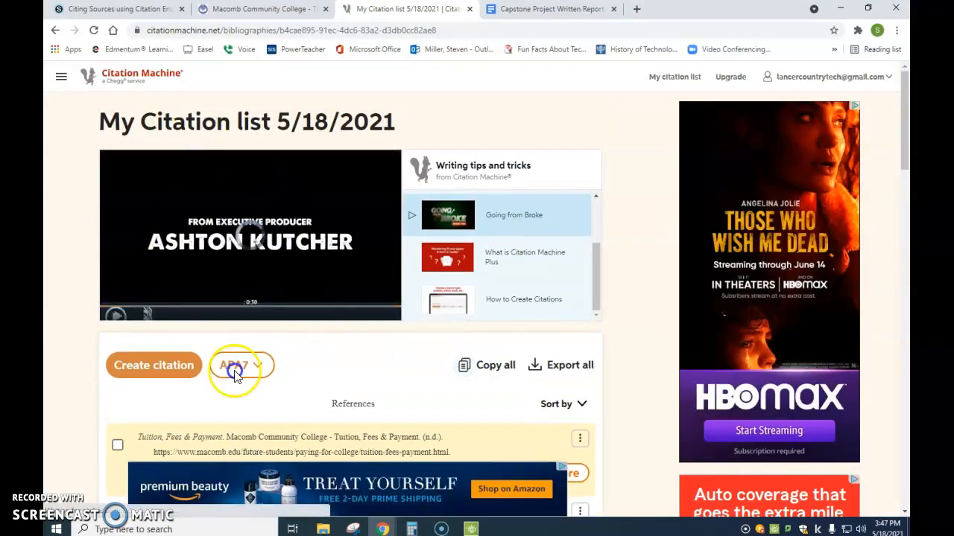
pyautogui.scroll(-3, 327, 391)
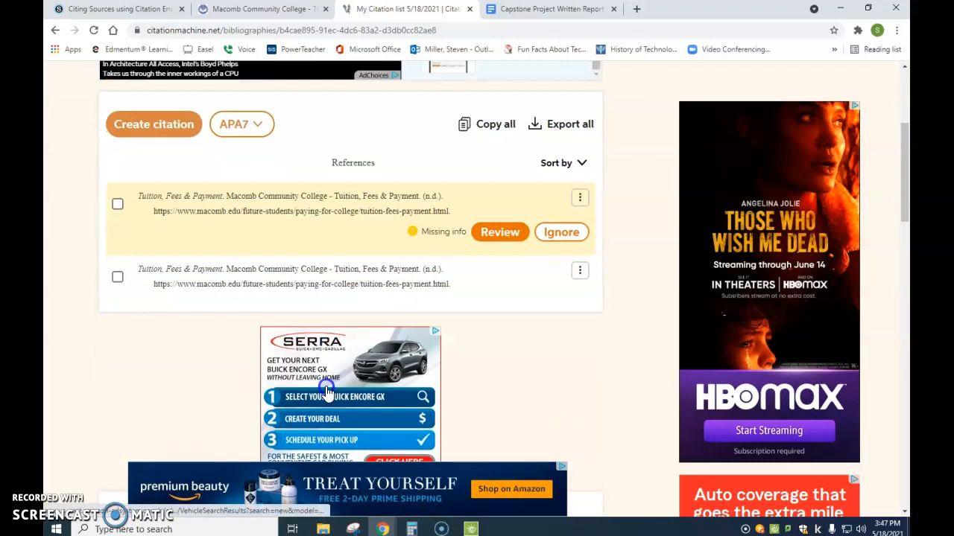
pyautogui.scroll(1, 326, 391)
pyautogui.click(162, 187)
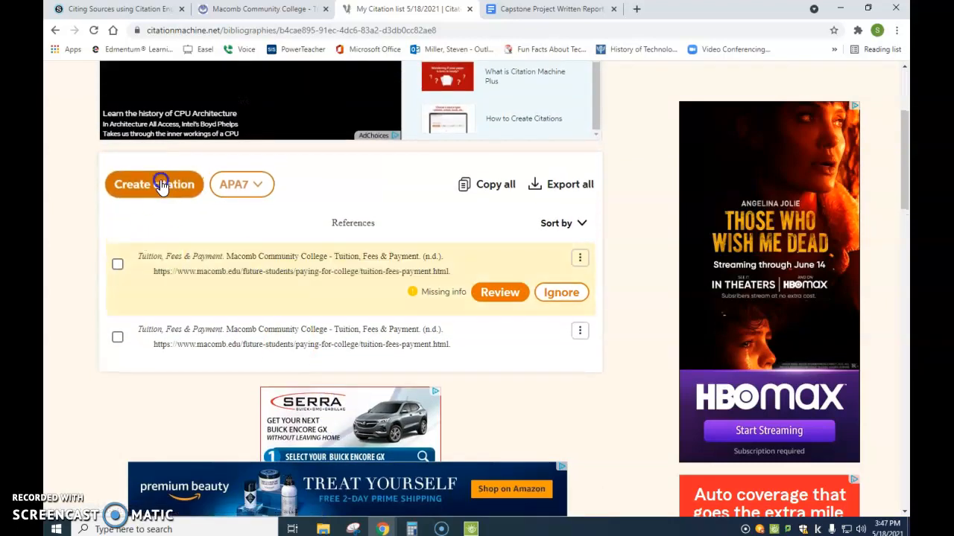
# - Look through the additional source types available for a new citation, beyond website, book and journal, and close the list without choosing one
pyautogui.scroll(-2, 181, 283)
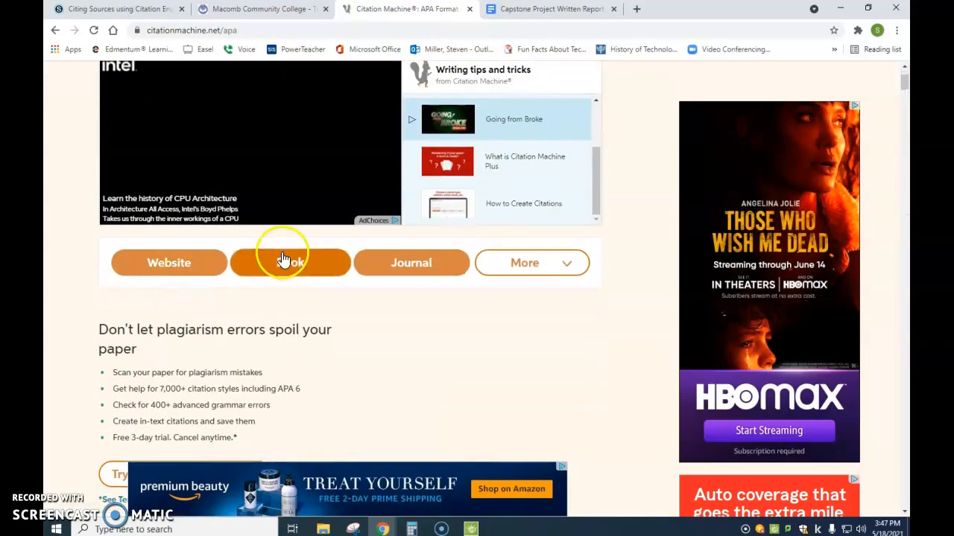
pyautogui.click(547, 265)
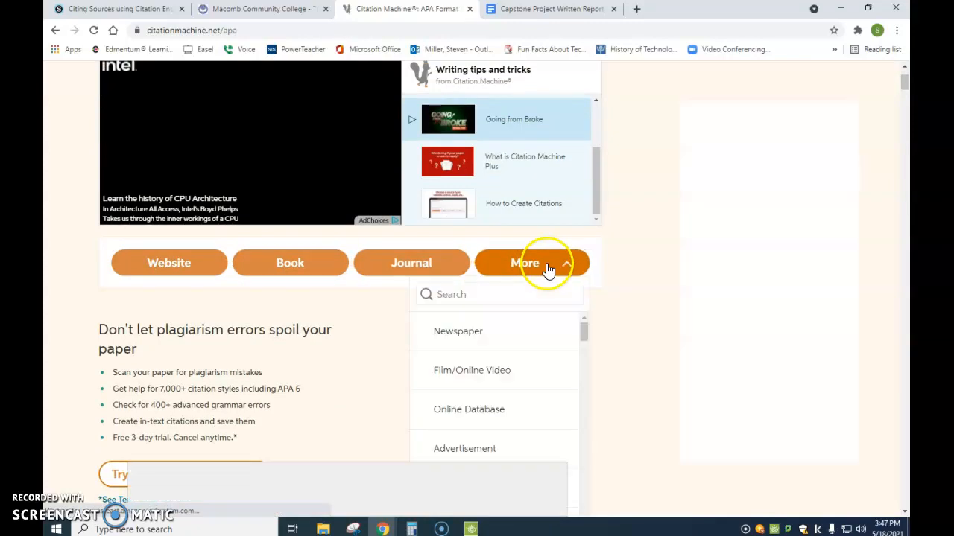
pyautogui.scroll(-4, 485, 355)
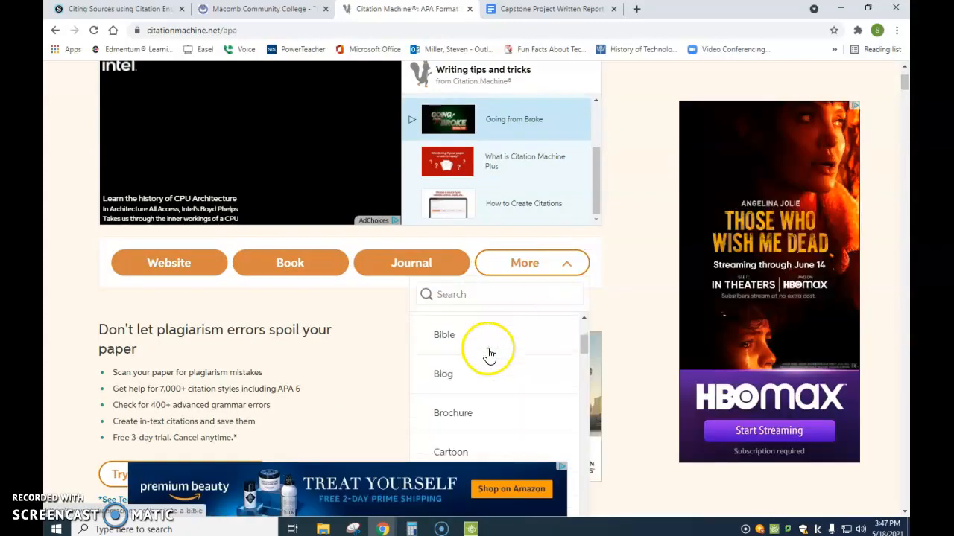
pyautogui.scroll(-3, 489, 355)
pyautogui.scroll(-6, 490, 356)
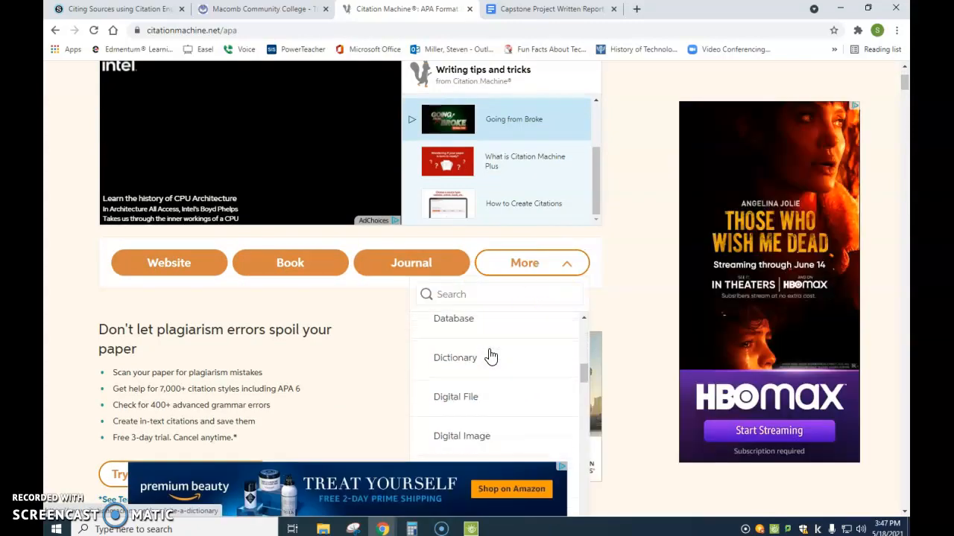
pyautogui.click(69, 241)
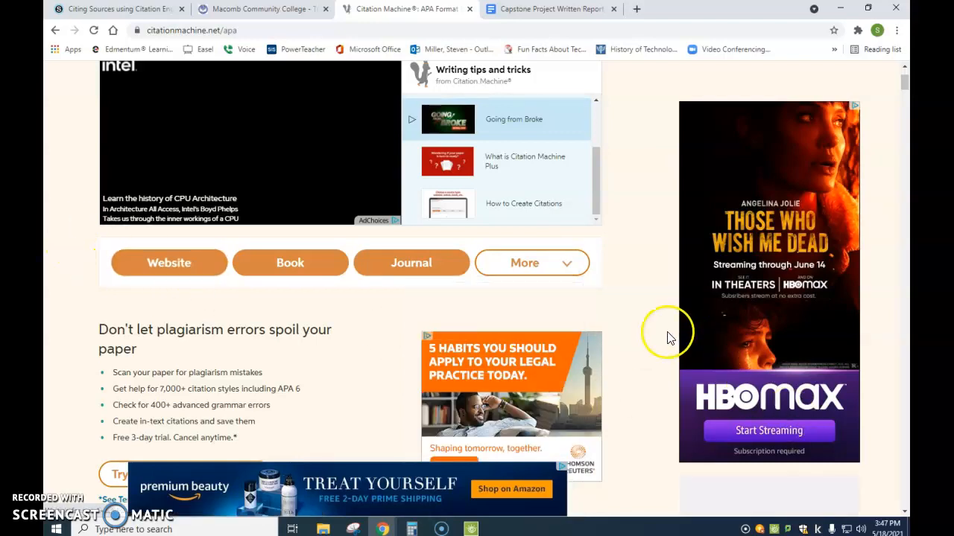
pyautogui.scroll(2, 298, 287)
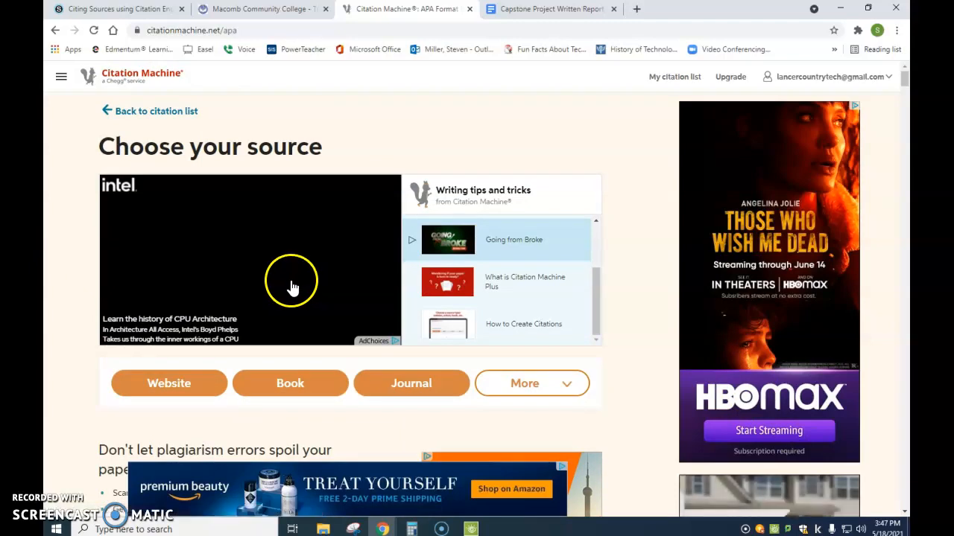